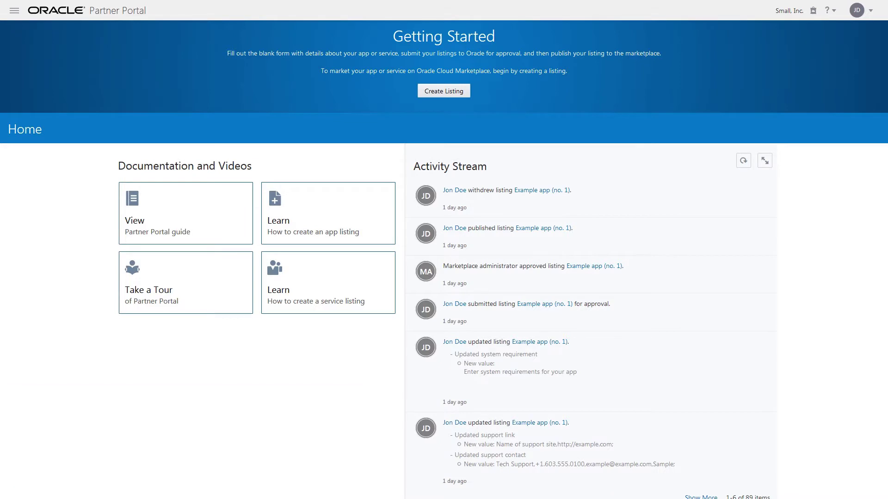
# Start a new listing from Create Listing under Getting Started on the Home page.
pyautogui.click(445, 92)
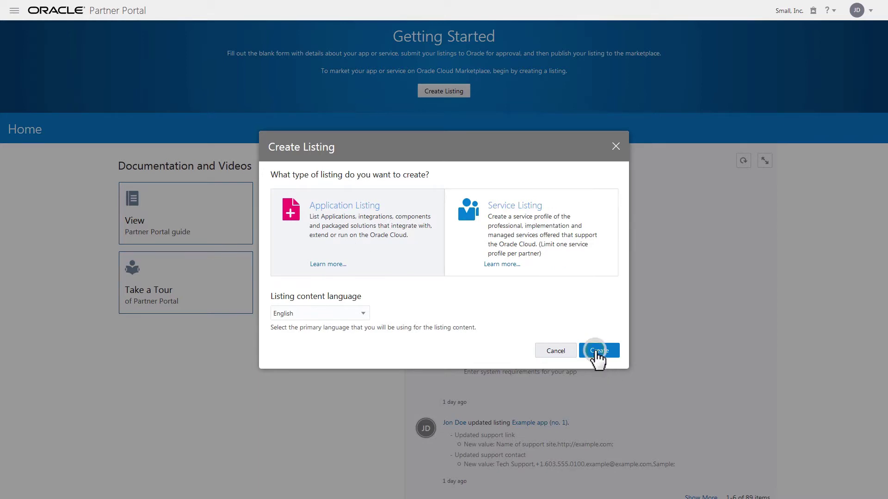
# Create an English application listing named 'Example app' with headline 'A short descriptio'.
pyautogui.click(595, 357)
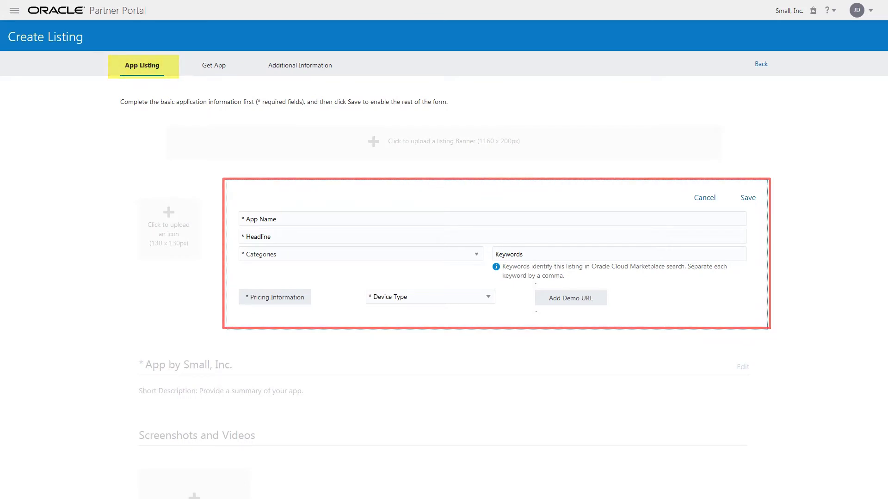
pyautogui.write('Example app')
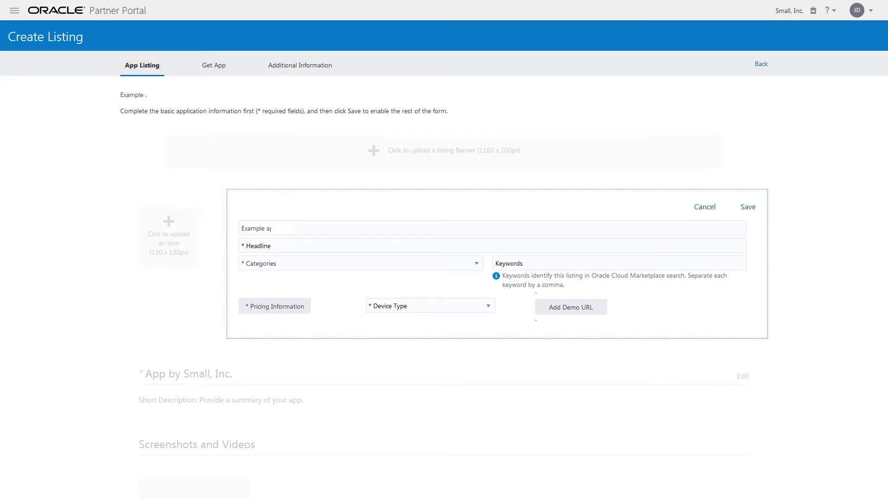
pyautogui.click(259, 246)
pyautogui.write('A short description')
# Set the category to Productivity and the keywords to 'cloud, productivity'.
pyautogui.click(391, 267)
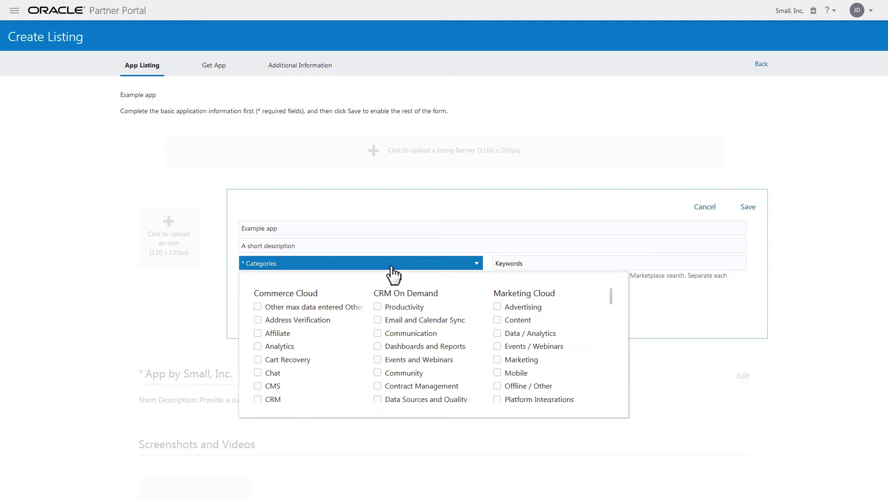
pyautogui.click(377, 308)
pyautogui.press('Escape')
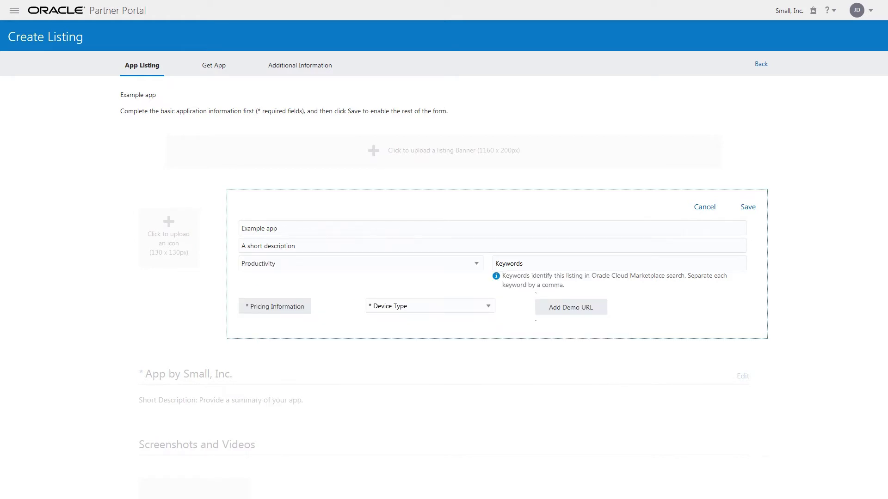
pyautogui.click(618, 264)
pyautogui.write('cloud, productivity')
pyautogui.click(275, 307)
pyautogui.click(341, 379)
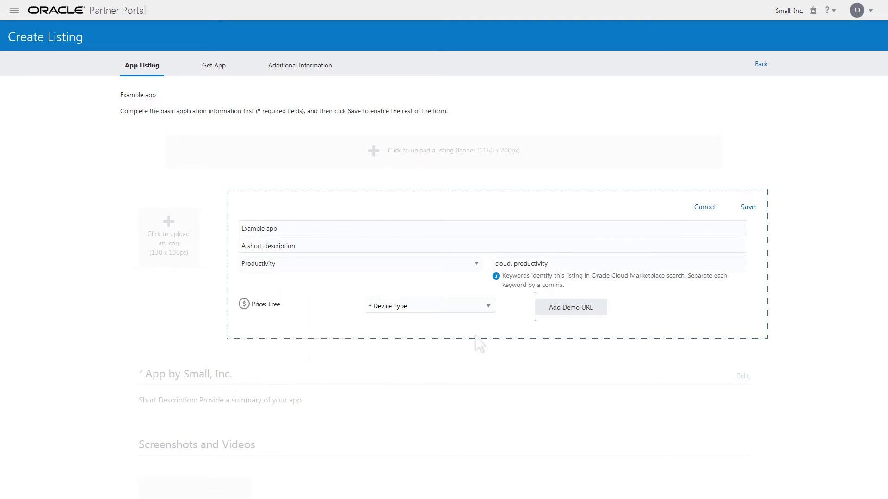
pyautogui.click(446, 306)
pyautogui.click(388, 360)
pyautogui.click(575, 310)
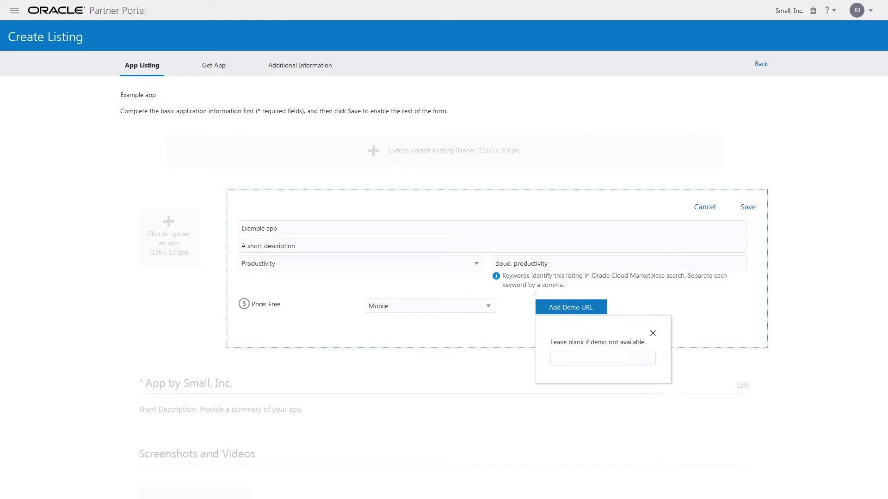
pyautogui.write('http://www.example.com')
pyautogui.press('Return')
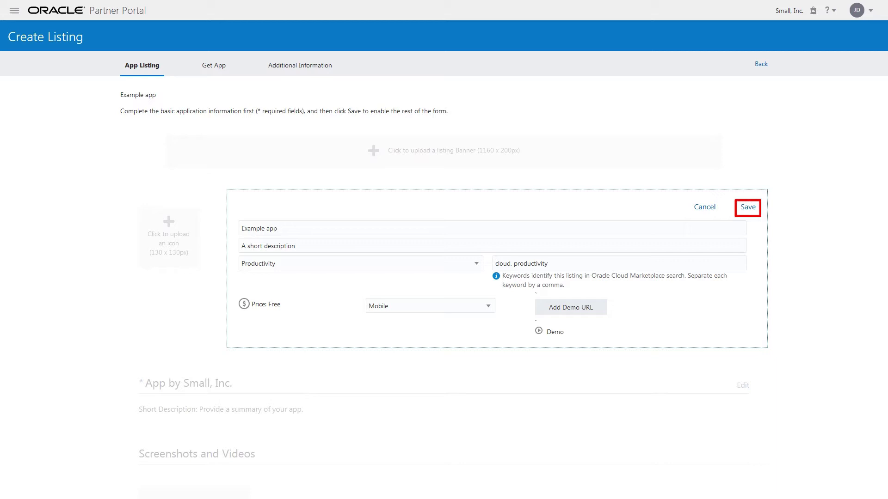
# Save the basic details and upload image4.png as the listing banner.
pyautogui.click(748, 209)
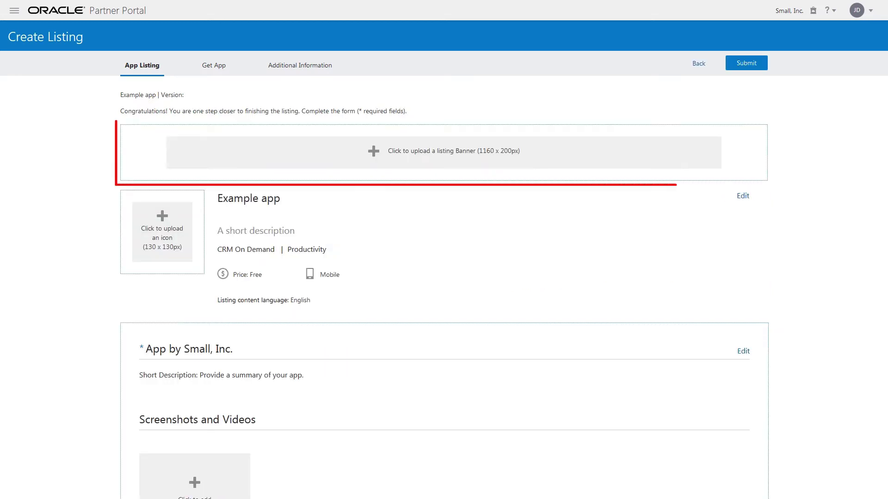
pyautogui.click(418, 159)
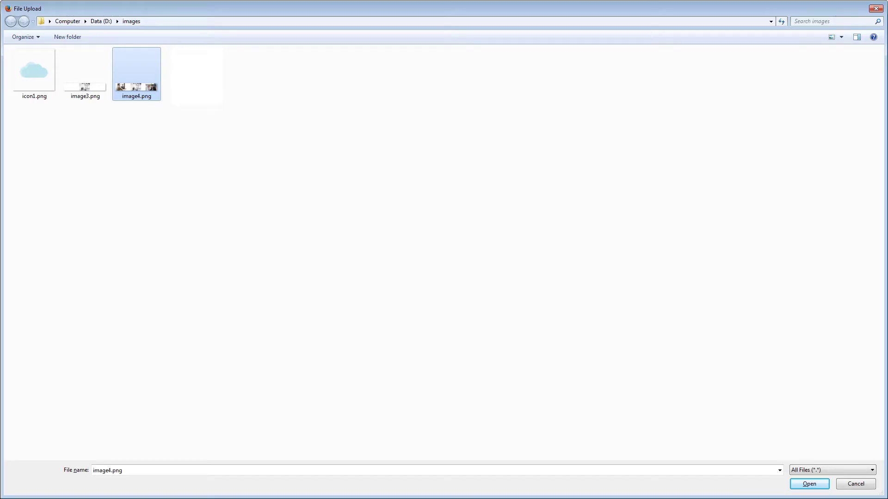
pyautogui.click(807, 483)
pyautogui.click(596, 324)
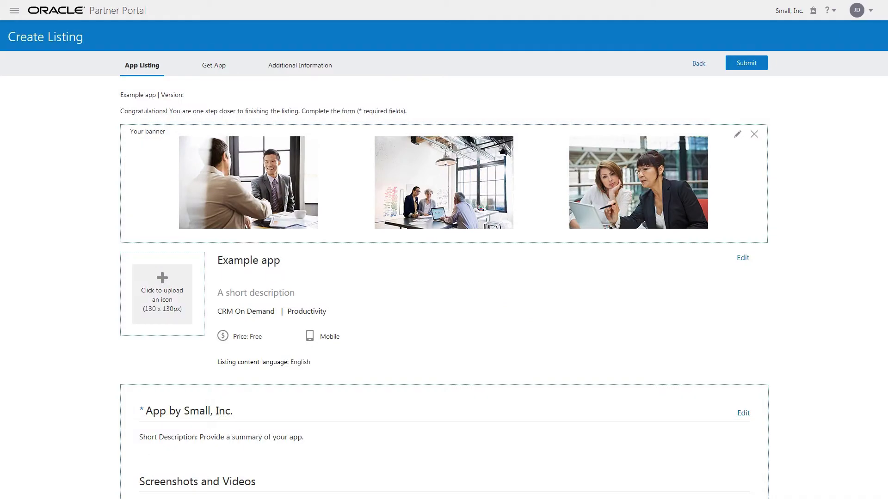
# Upload icon2.png as the listing icon.
pyautogui.click(162, 293)
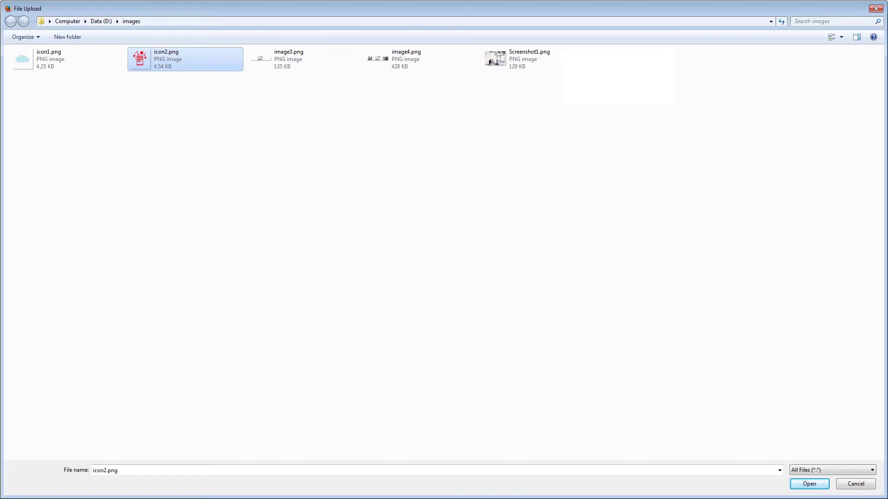
pyautogui.click(810, 483)
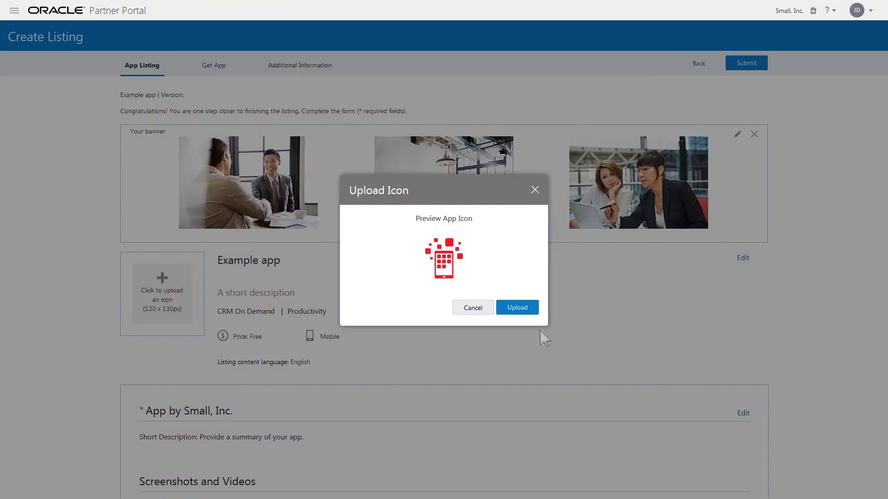
pyautogui.click(516, 307)
# Save summary 'A brief summary of your app' and long description 'A long description'.
pyautogui.scroll(-8, 444, 250)
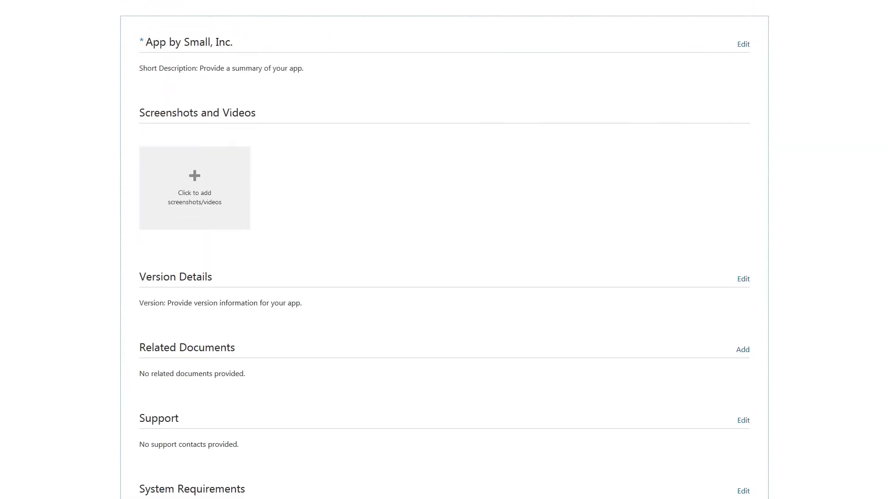
pyautogui.click(742, 44)
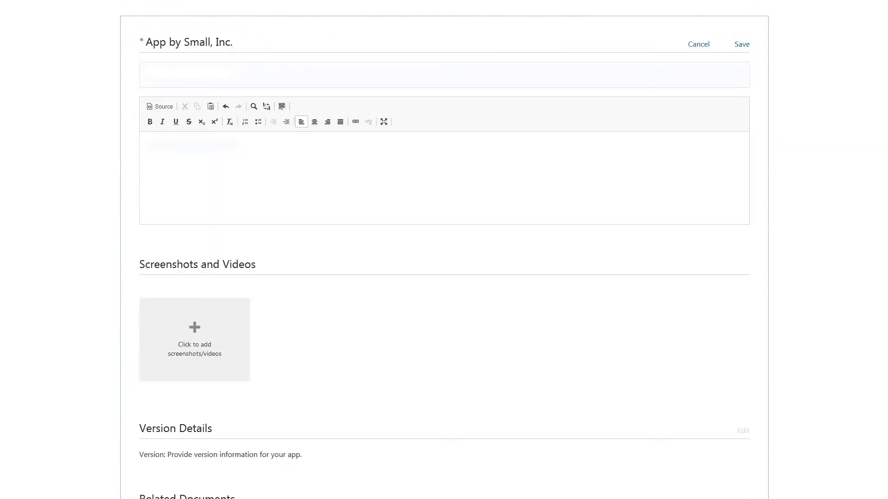
pyautogui.write('A brief summary of your app')
pyautogui.write('A long description')
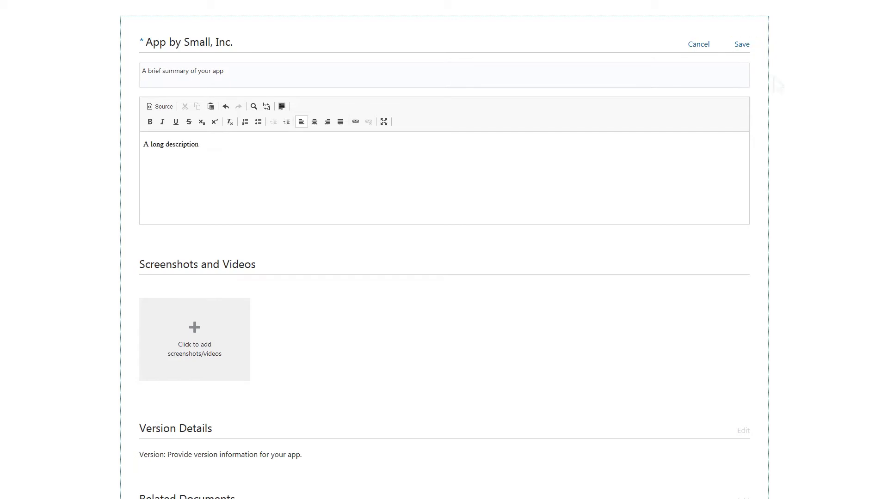
pyautogui.click(742, 45)
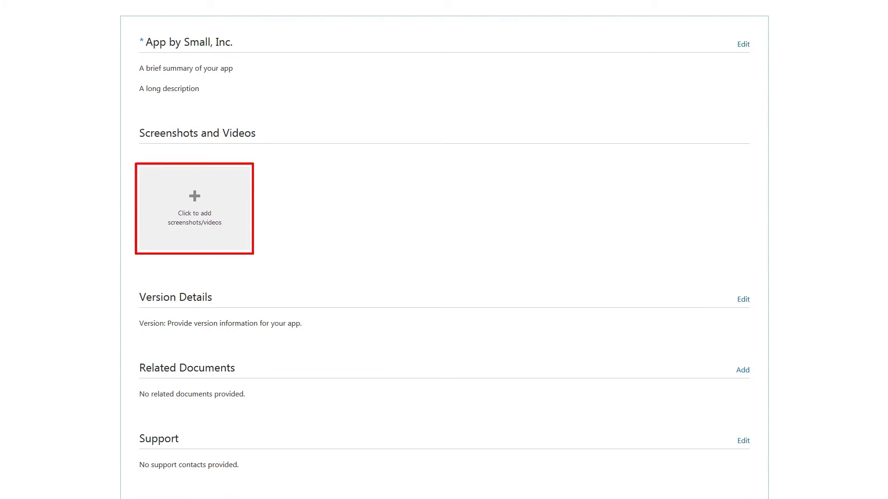
# Upload screenshot 'Image 1' with its description, then start a 'Video 1' video entry.
pyautogui.click(195, 198)
pyautogui.write('Image 1')
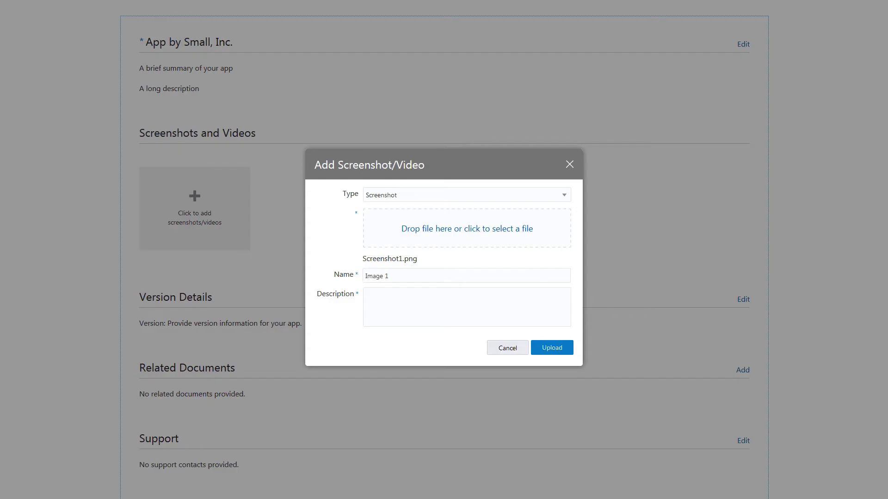
pyautogui.write('Screenshot related to your app')
pyautogui.click(551, 348)
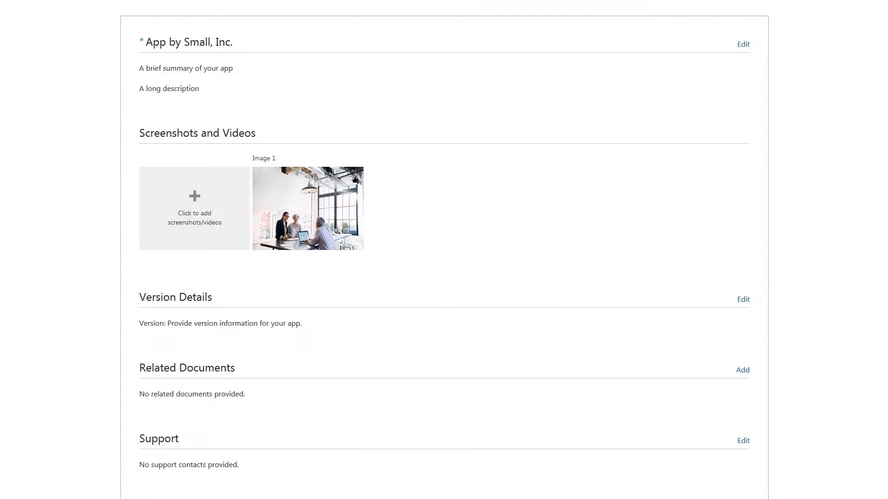
pyautogui.click(196, 199)
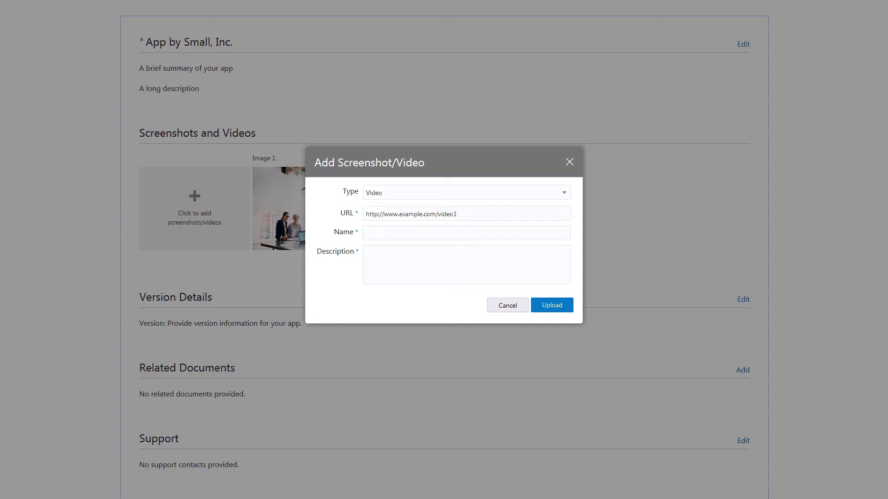
pyautogui.write('Video 1')
pyautogui.write('ideo on your app')
# Upload Video 1, then save version details dated 05/09/18 with 'Your app version details'.
pyautogui.click(552, 306)
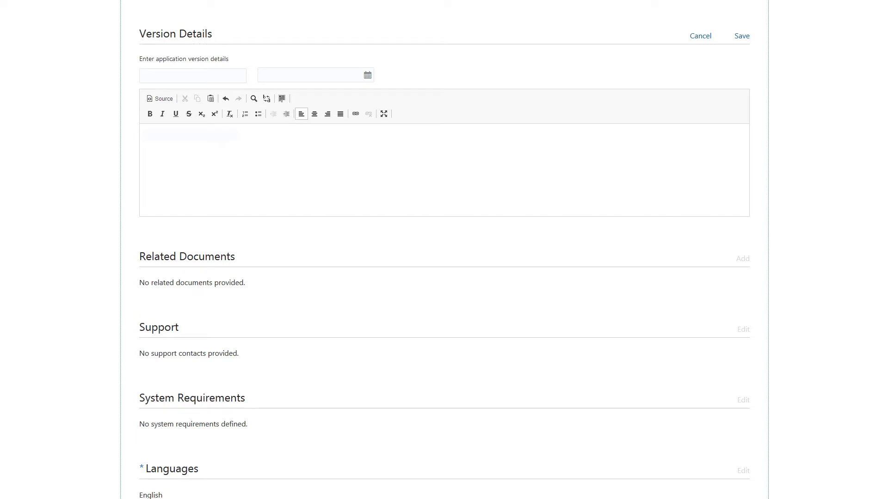
pyautogui.write('05/09/18')
pyautogui.write('Your app version details')
pyautogui.click(742, 37)
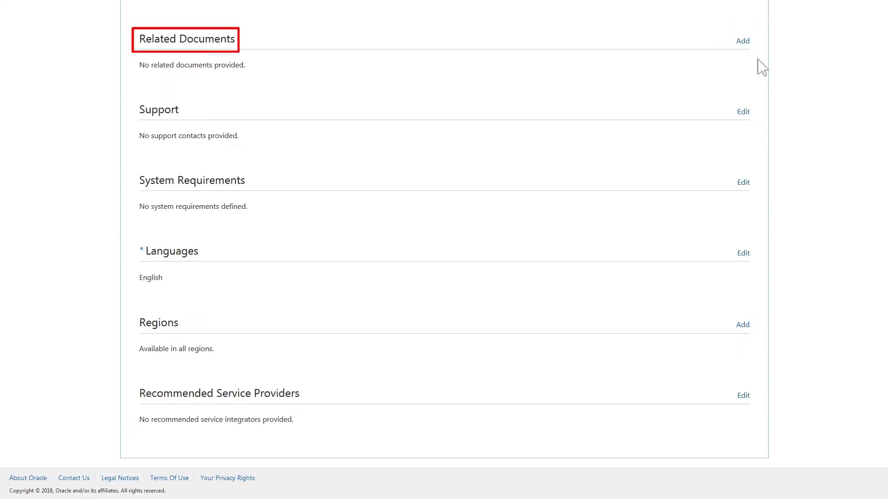
# Prepare related document user_guide1.pdf named 'User guide'.
pyautogui.click(743, 41)
pyautogui.click(442, 223)
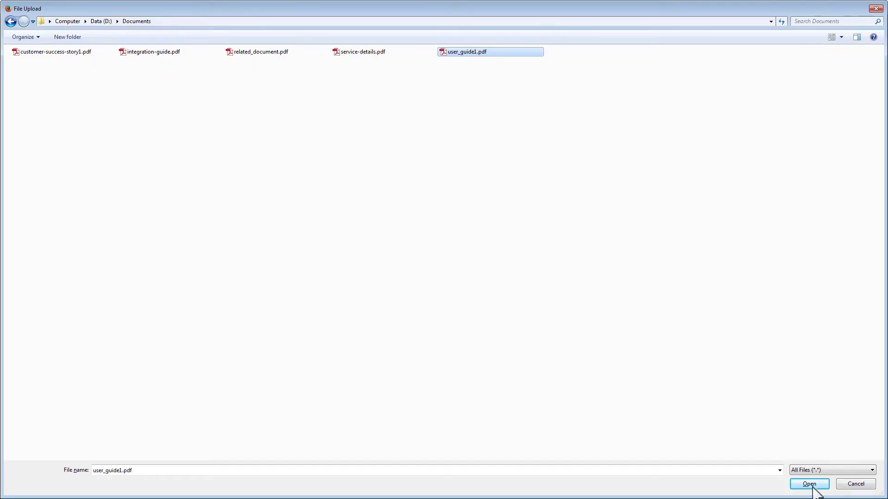
pyautogui.click(809, 484)
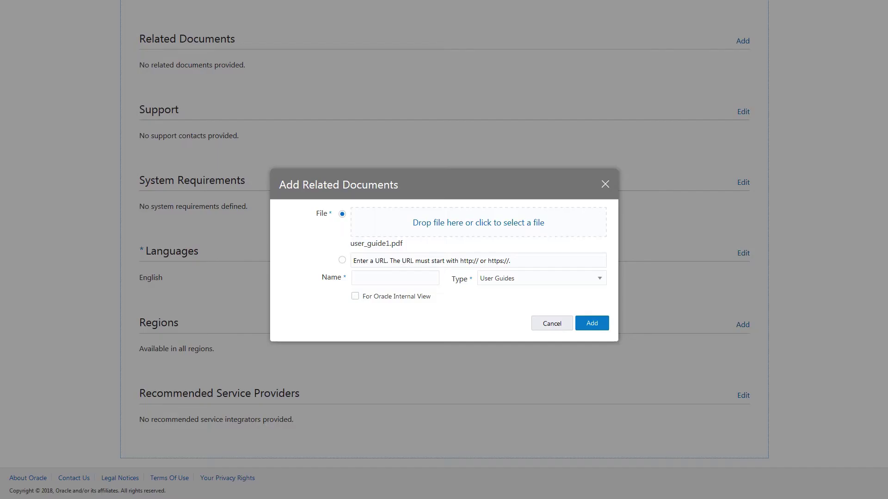
pyautogui.write('User guide')
# Add the User guide document and name the support link 'Name of support site'.
pyautogui.click(592, 324)
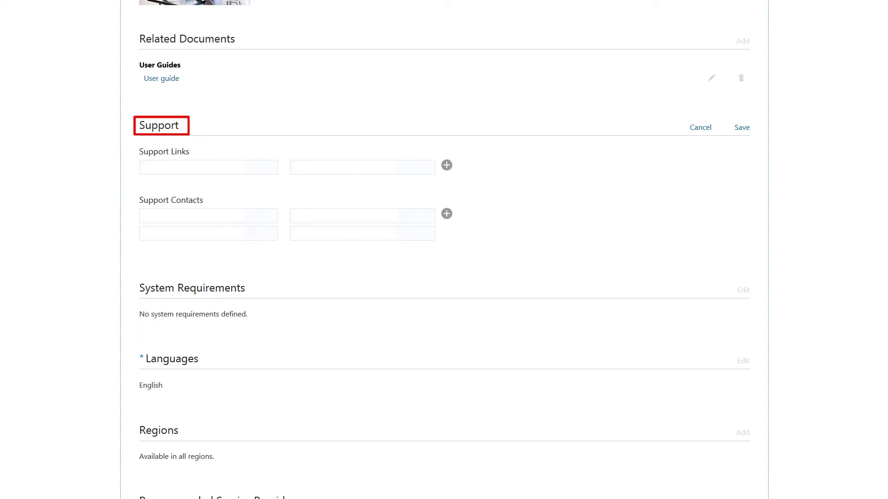
pyautogui.write('Name of support site')
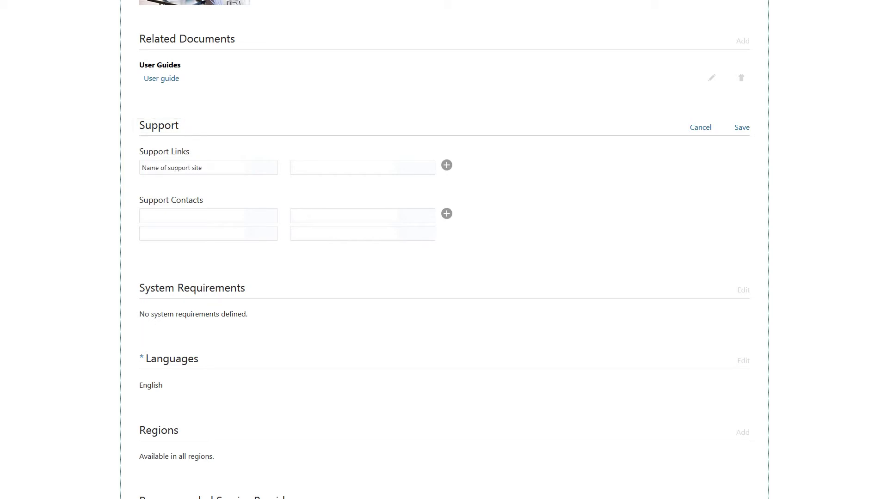
pyautogui.press('Tab')
pyautogui.write('http://www.example.com')
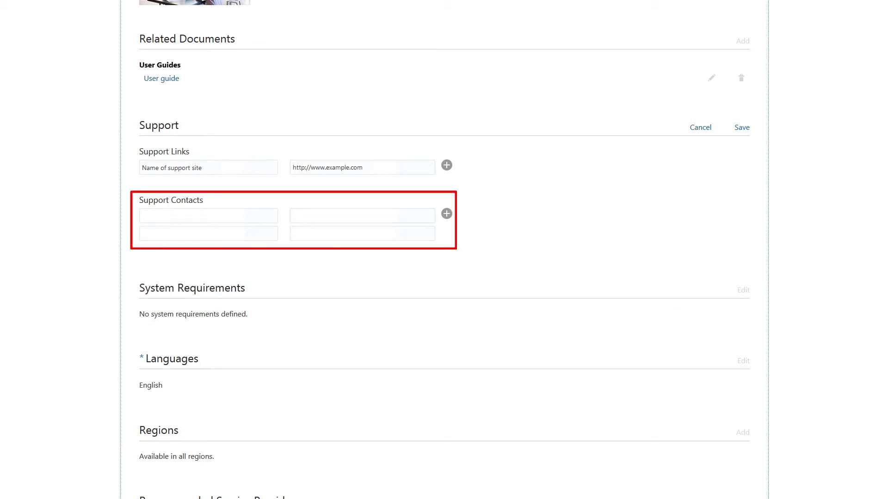
pyautogui.write('Tech Support')
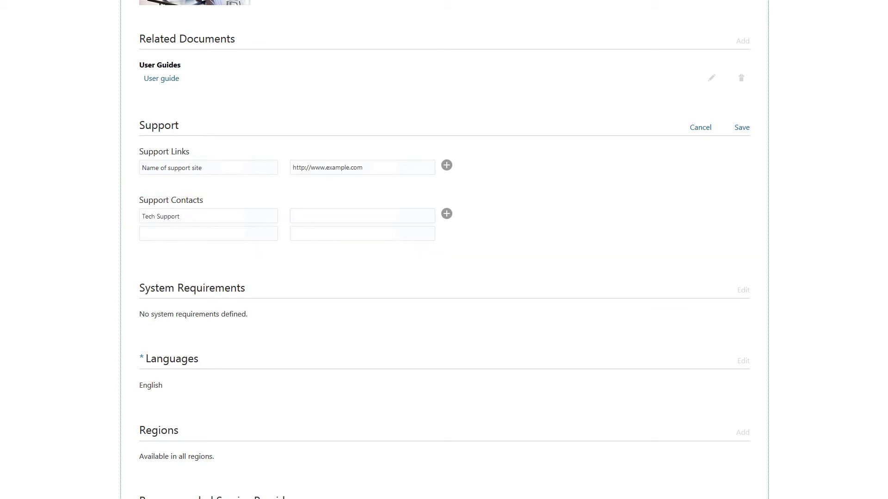
pyautogui.write('+1.603.555.0100')
pyautogui.click(208, 234)
pyautogui.write('example@example.com')
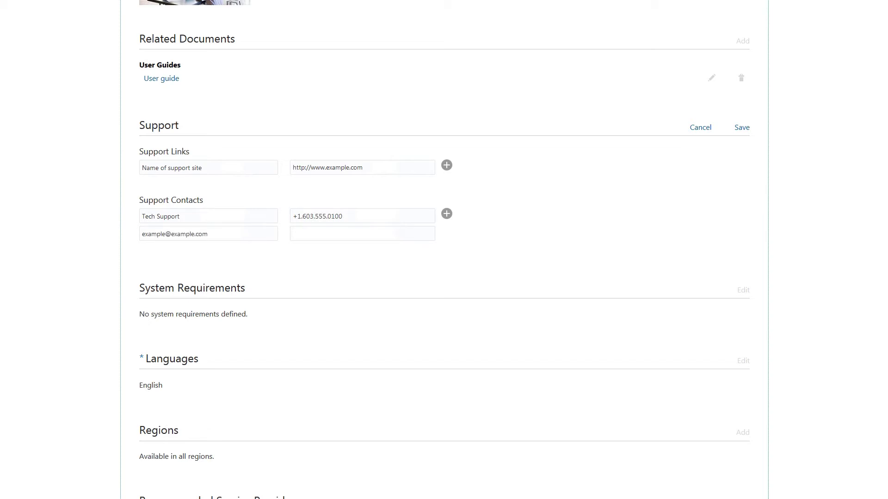
pyautogui.click(362, 234)
pyautogui.write('Sample')
pyautogui.click(741, 128)
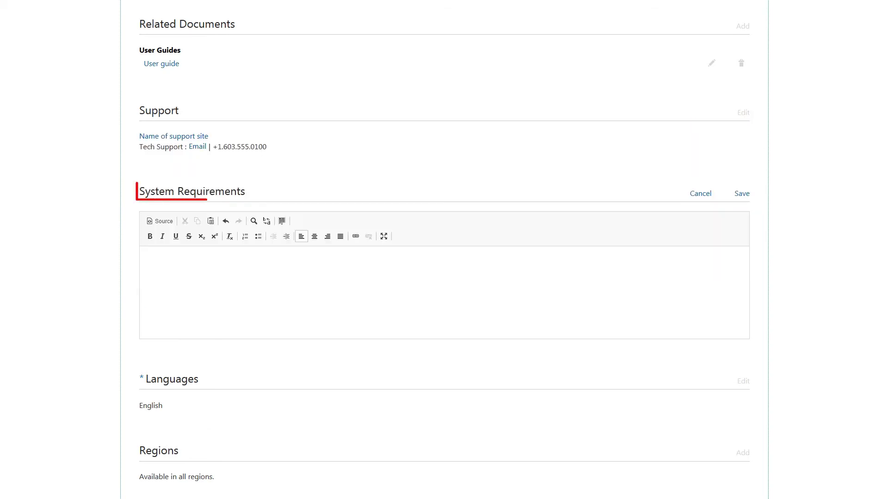
# Save system requirements 'Enter system requirements for your app' and languages English, French, Japanese.
pyautogui.write('Enter system requirements for your app')
pyautogui.click(742, 194)
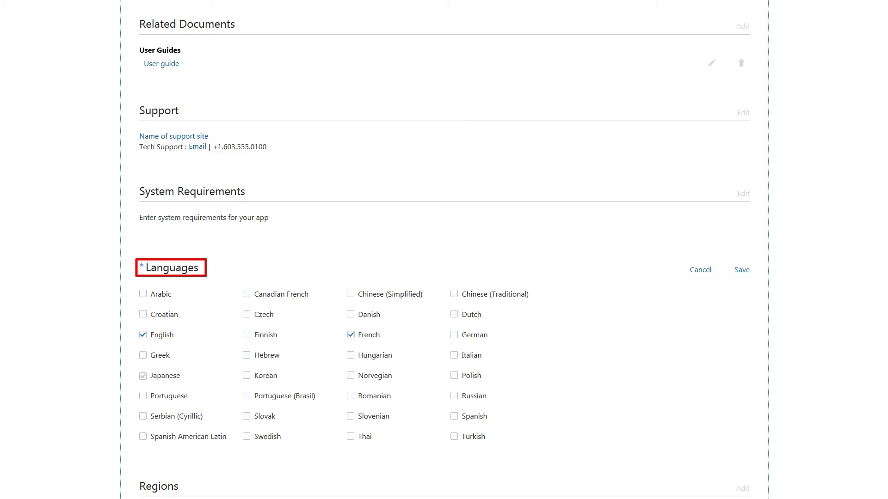
pyautogui.click(742, 270)
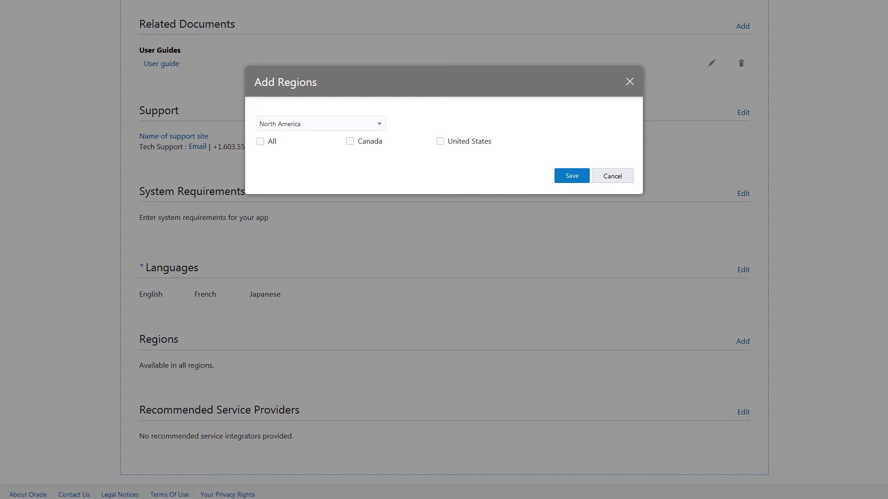
# Select Canada and all North American countries as regions and save.
pyautogui.click(350, 141)
pyautogui.click(439, 141)
pyautogui.click(573, 180)
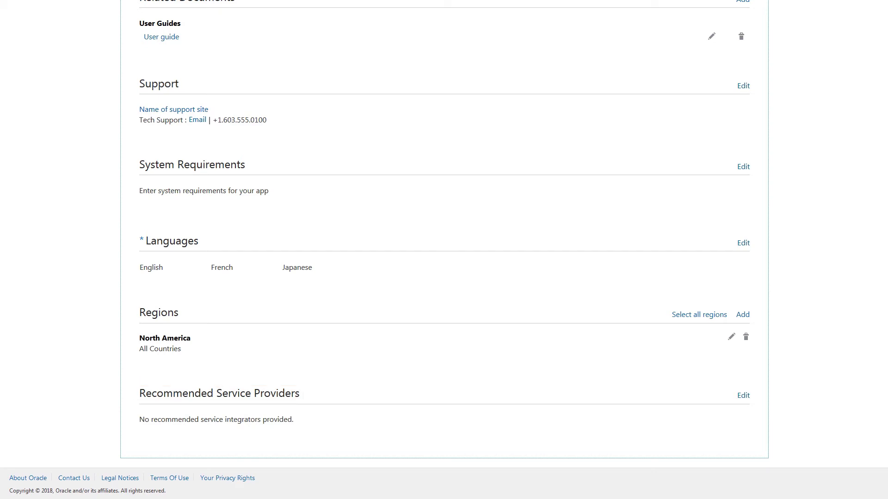
pyautogui.scroll(1, 444, 250)
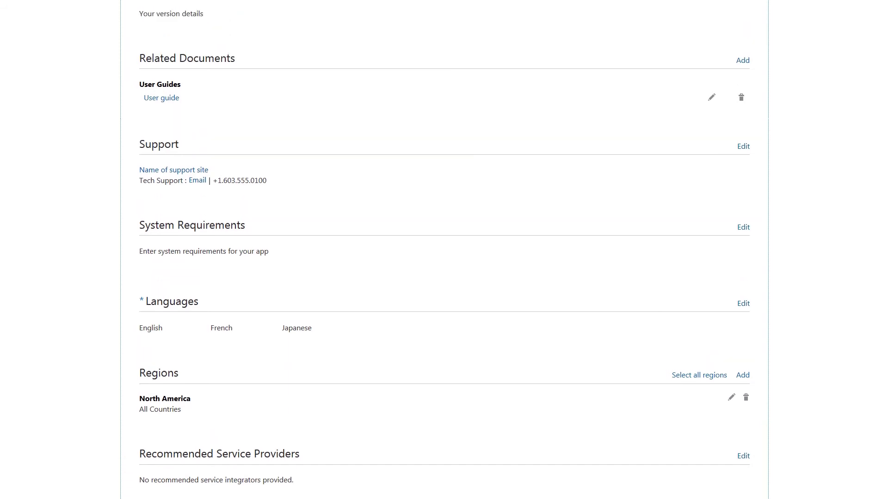
pyautogui.scroll(20, 209, 69)
# In Get App settings, save the download instruction 'Enter your instruction'.
pyautogui.click(211, 67)
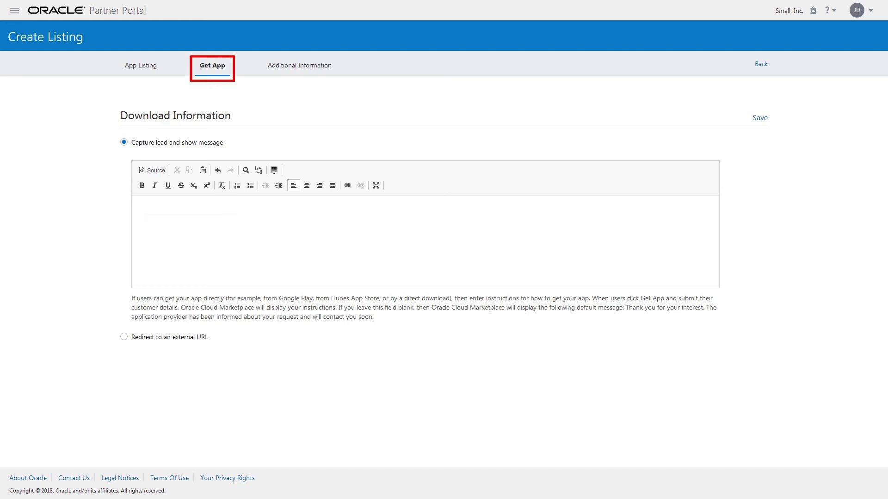
pyautogui.write('Enter your instructions')
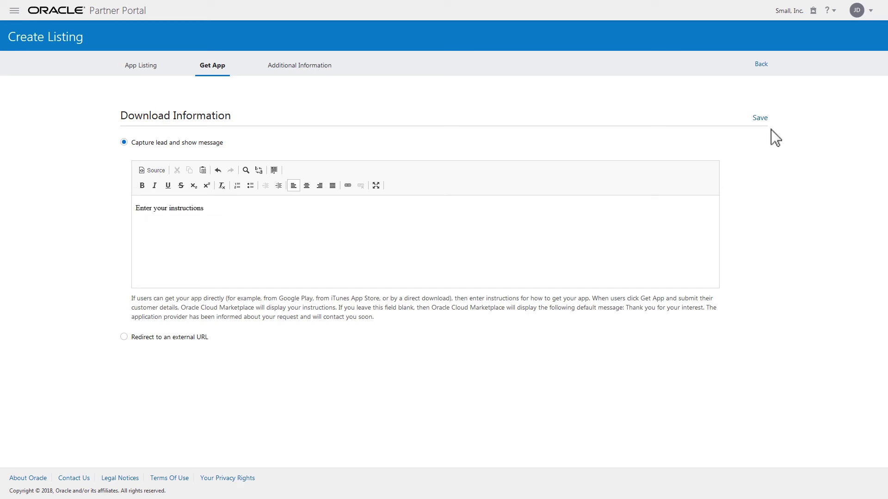
pyautogui.click(758, 121)
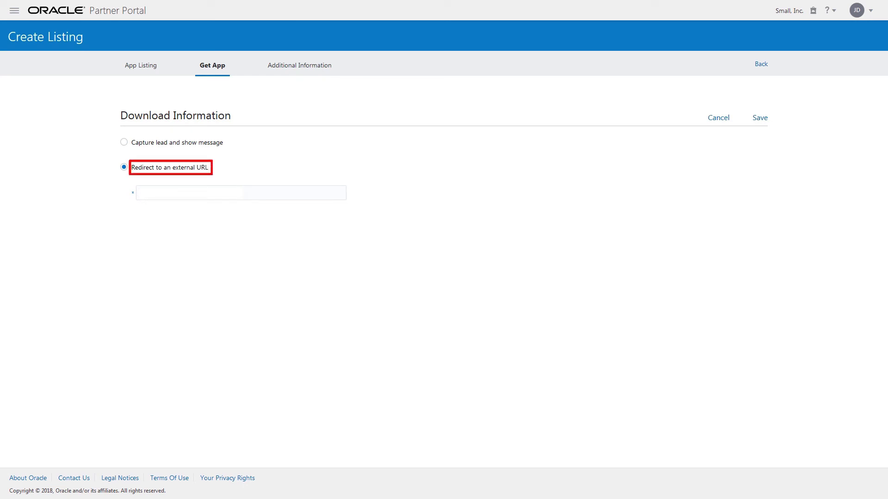
pyautogui.write('http://www.example.com')
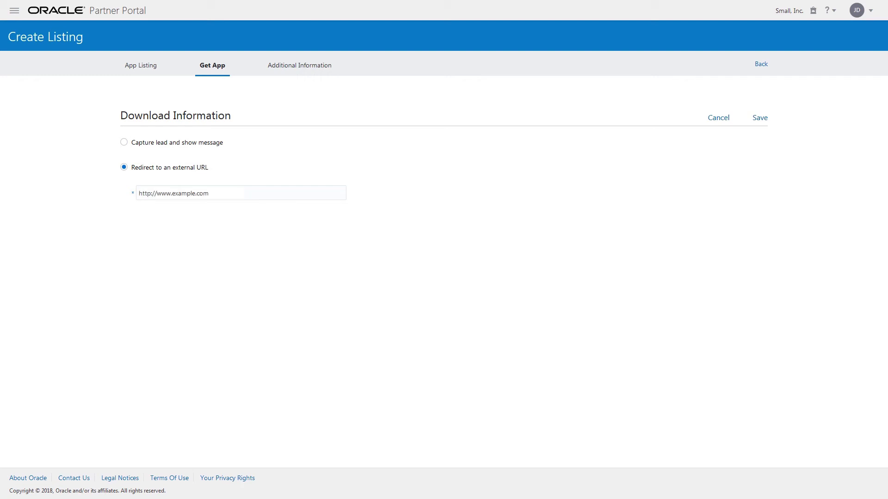
pyautogui.click(760, 120)
pyautogui.click(294, 67)
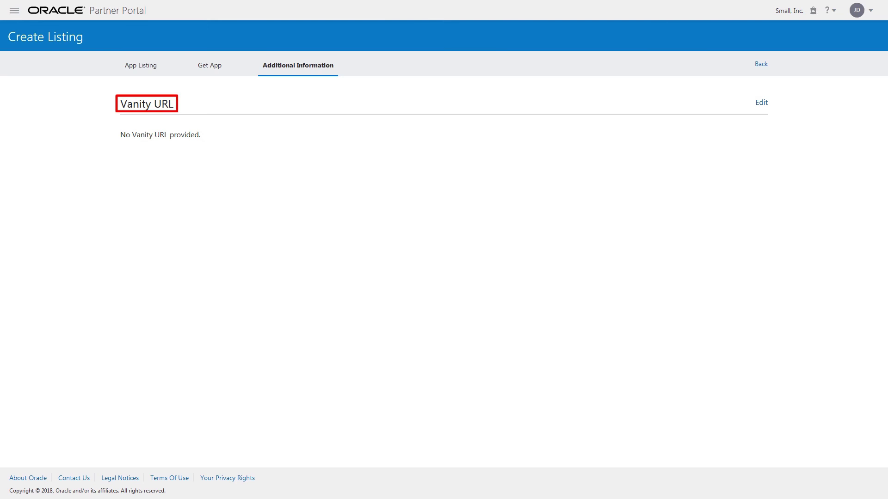
# Set the listing's vanity URL suffix to 'example1' and return to Listings, where Example app shows 100% complete.
pyautogui.click(761, 105)
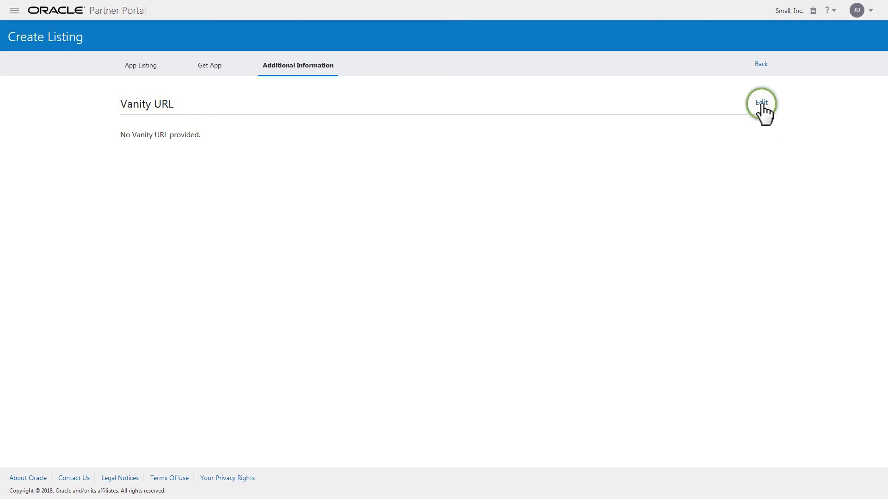
pyautogui.write('e')
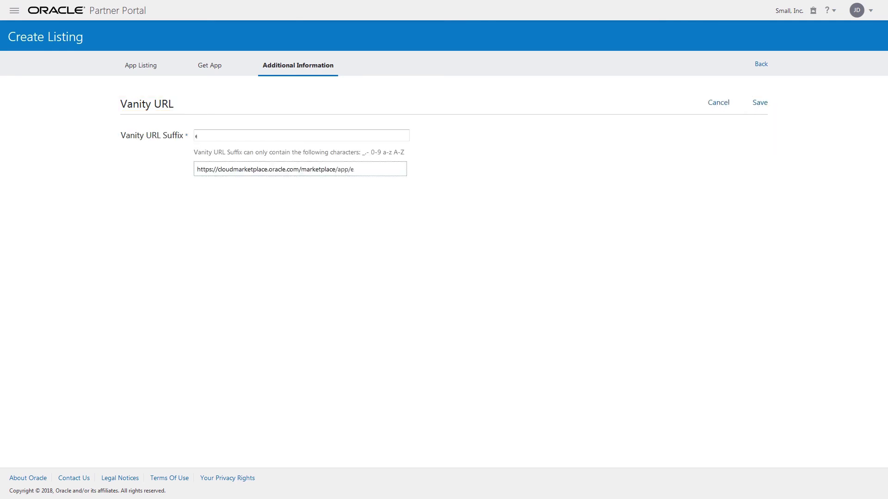
pyautogui.write('xample1')
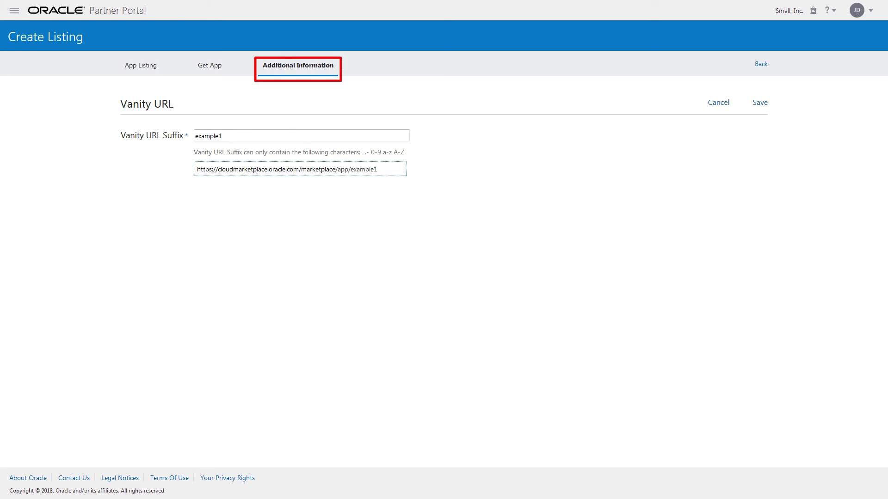
pyautogui.click(762, 65)
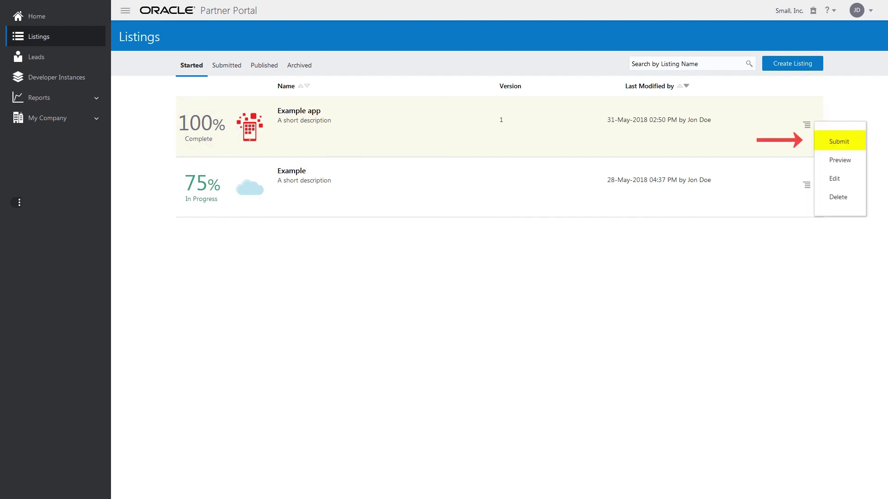
# Submit the Example app listing from the Started tab for approval.
pyautogui.click(838, 142)
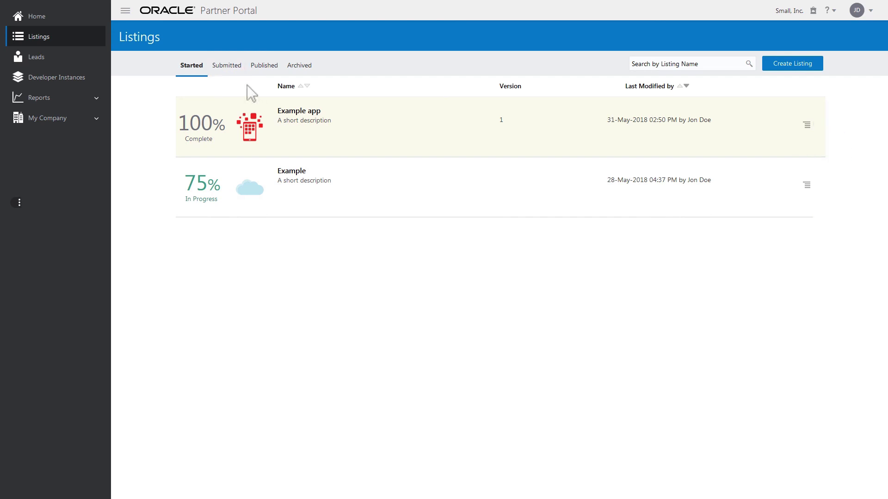
# Publish the approved Example app listing from the Submitted tab.
pyautogui.click(226, 65)
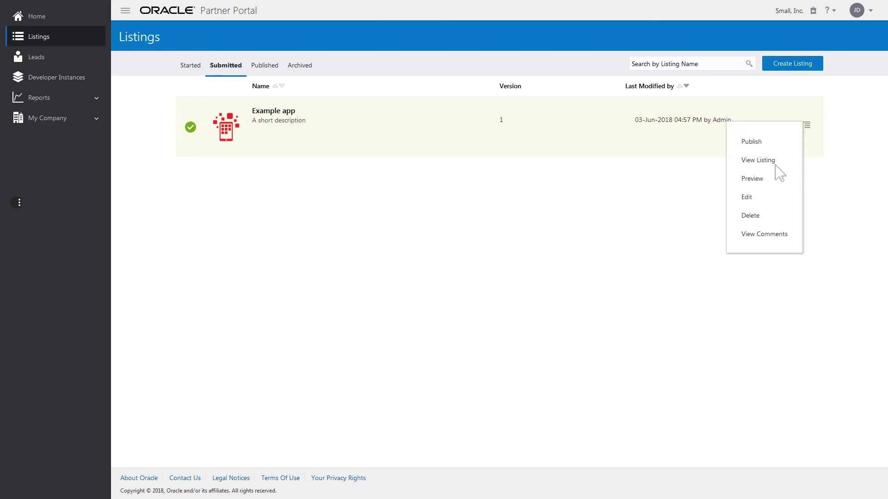
pyautogui.click(750, 142)
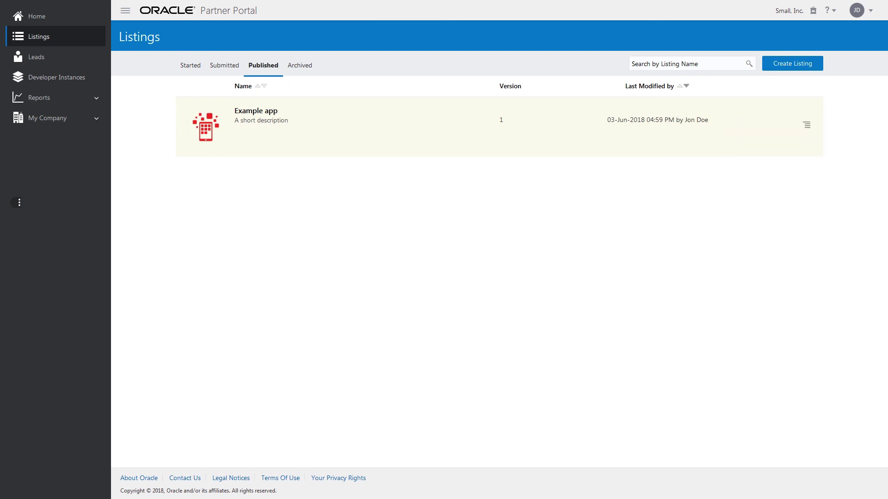